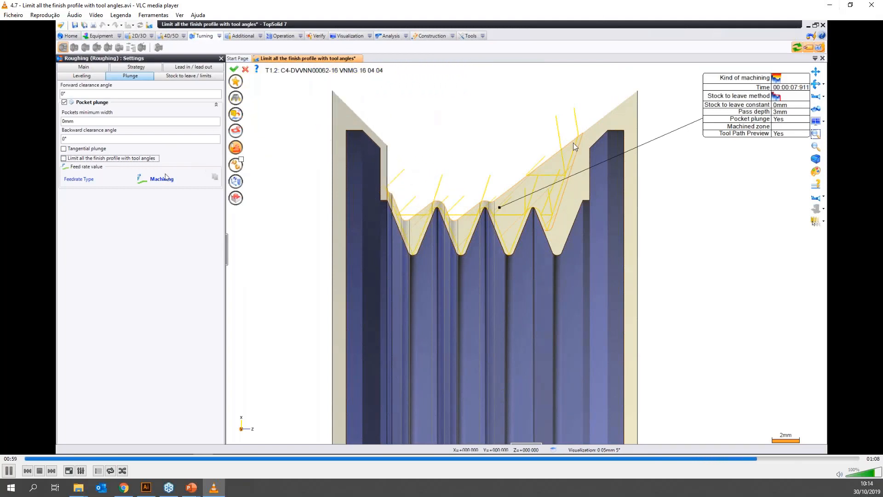
Step: Pause the tool-angle limit video, switch to the PowerPoint slide show and advance to the slide "Acabamento – Entrada/Saída por ponto"
{"action": "left_click", "coordinate": [9, 470]}
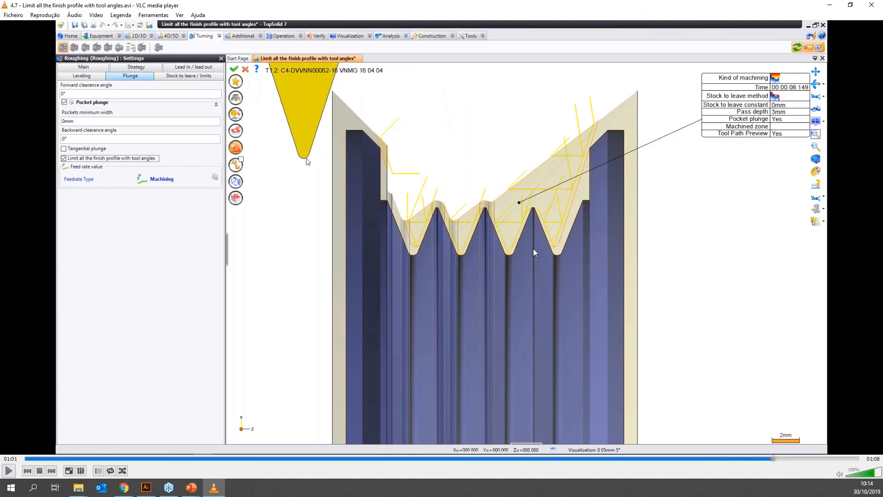
{"action": "key", "text": "alt+Tab"}
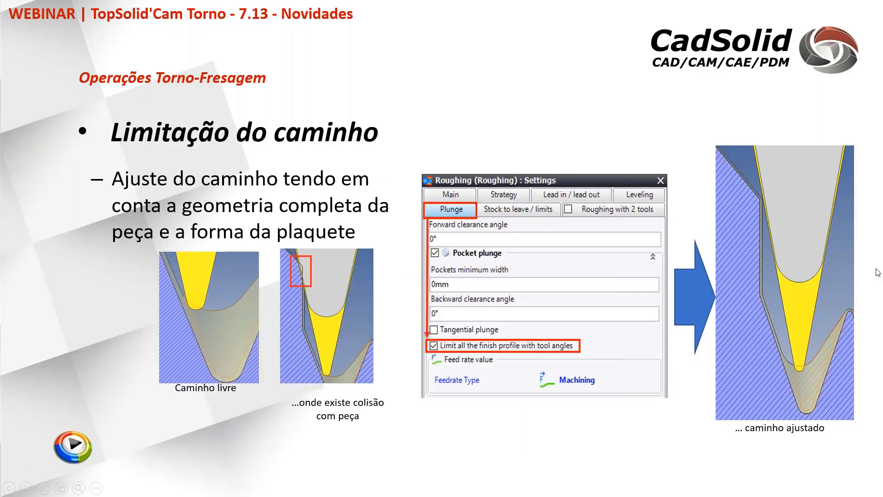
{"action": "key", "text": "Right"}
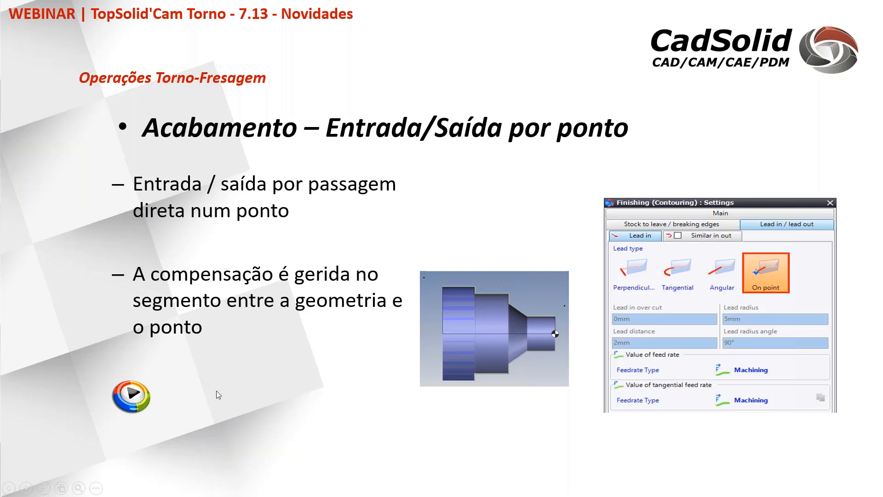
Step: Open the slide's linked video "4.9 - Finishing-Entry-Exit on point.avi" and skip through its playback
{"action": "left_click", "coordinate": [131, 397]}
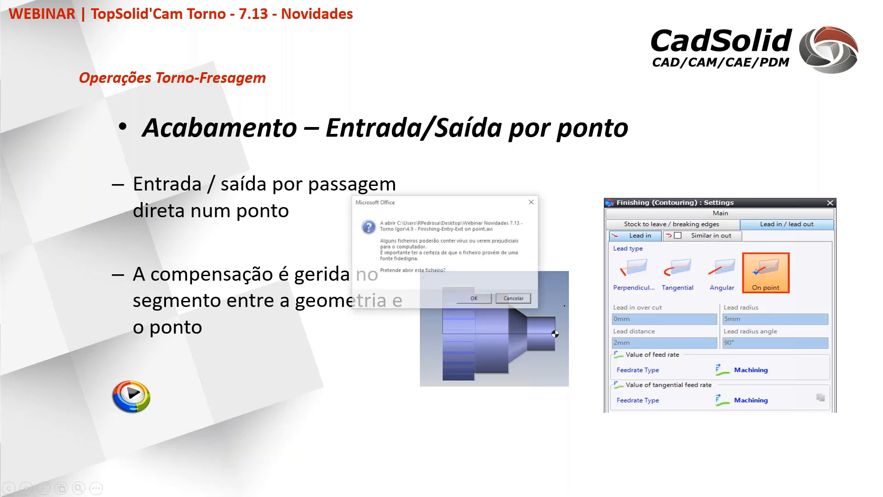
{"action": "left_click", "coordinate": [474, 298]}
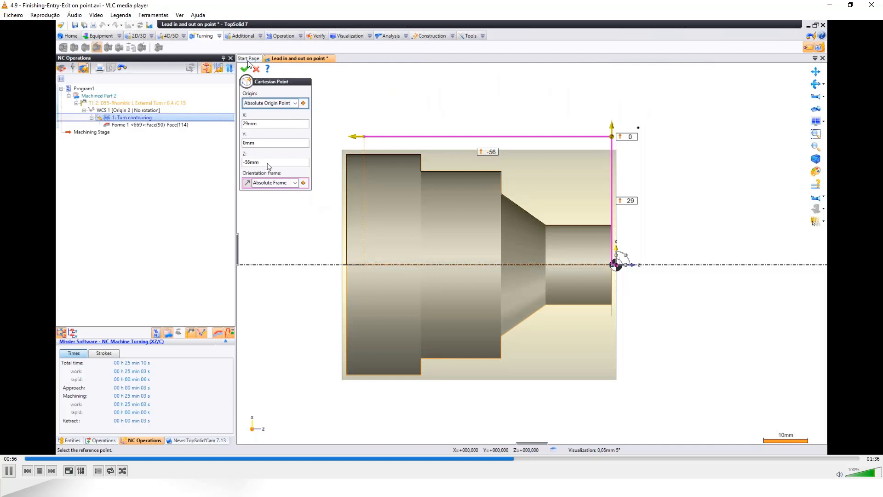
{"action": "left_click", "coordinate": [542, 460]}
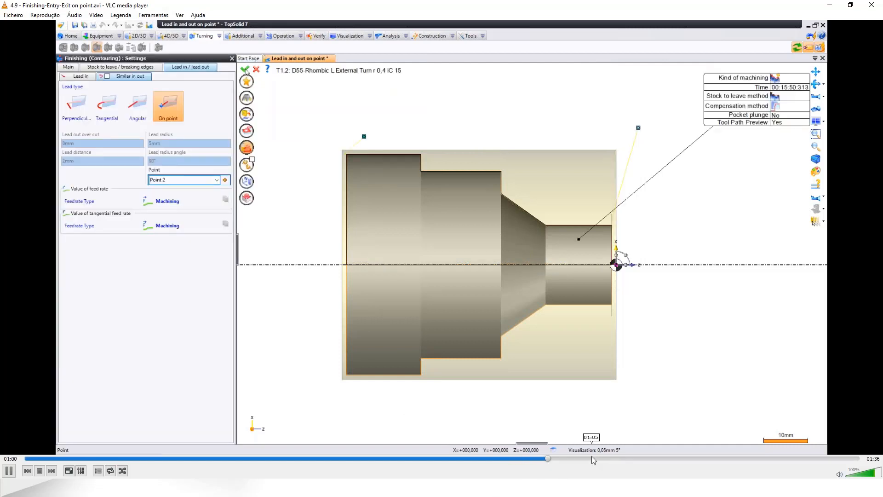
{"action": "left_click", "coordinate": [535, 458]}
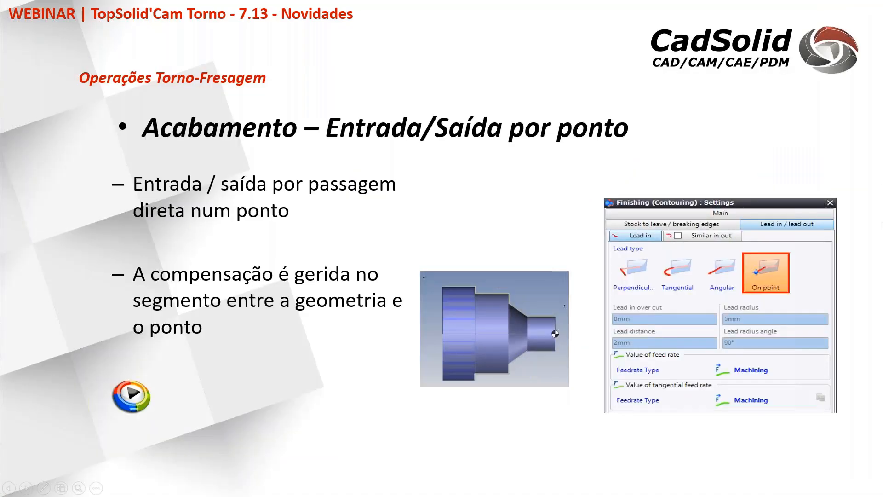
Step: Advance to the slide "Vida útil da plaquete - gestão da troca" and open its linked video in a maximized player window
{"action": "left_click", "coordinate": [364, 218]}
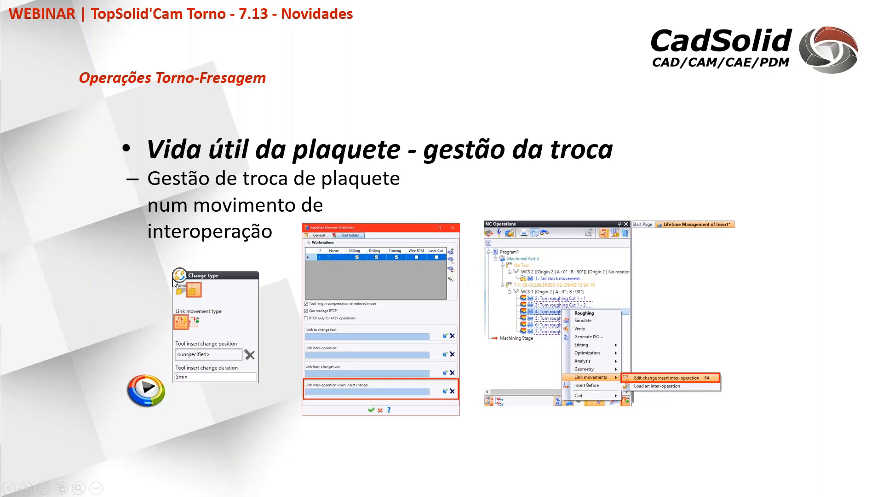
{"action": "left_click", "coordinate": [147, 395]}
{"action": "left_click", "coordinate": [473, 302]}
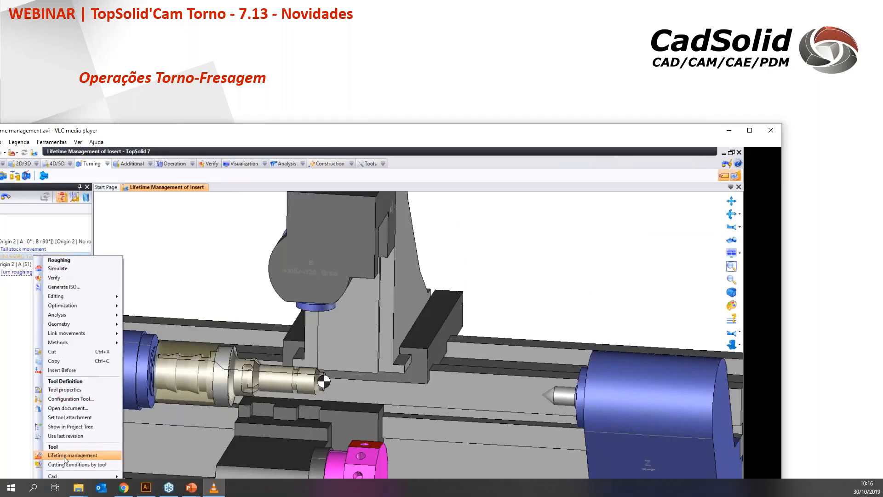
{"action": "double_click", "coordinate": [316, 138]}
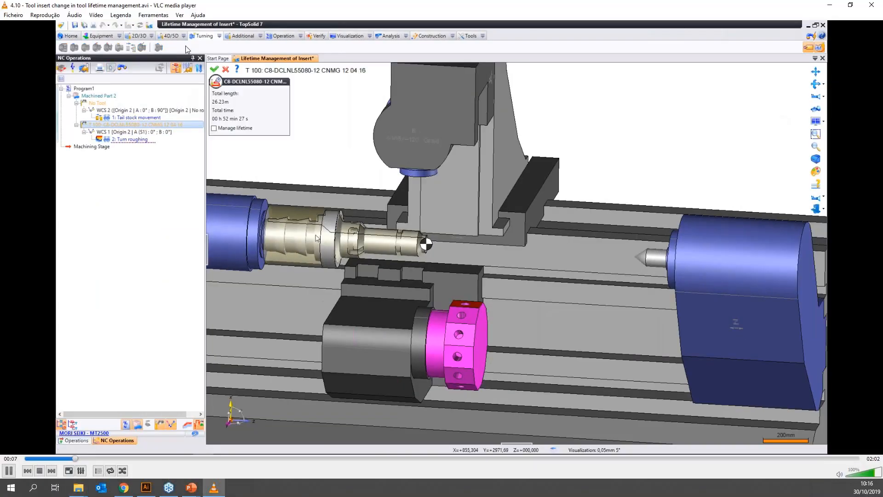
Step: Skip through the video "4.10 - Tool insert change in tool lifetime management.avi" to review the lifetime management settings
{"action": "left_click", "coordinate": [77, 458]}
{"action": "left_click", "coordinate": [72, 458]}
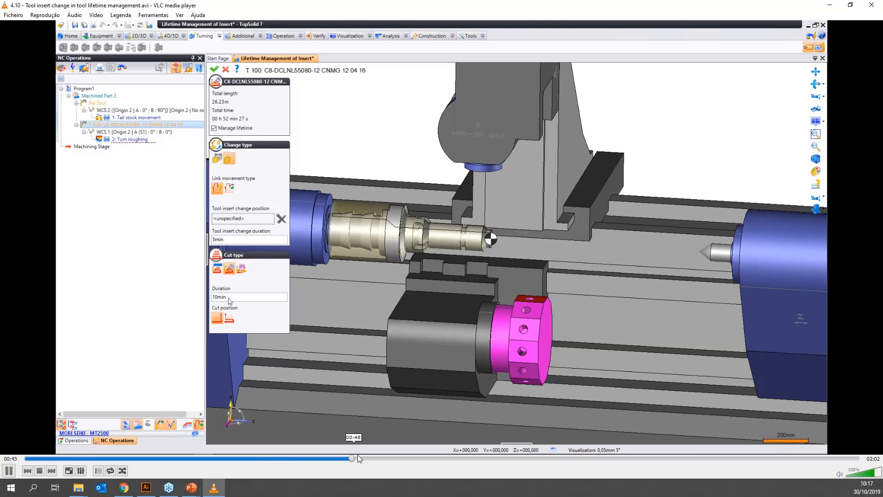
{"action": "left_click", "coordinate": [358, 458]}
{"action": "left_click", "coordinate": [384, 458]}
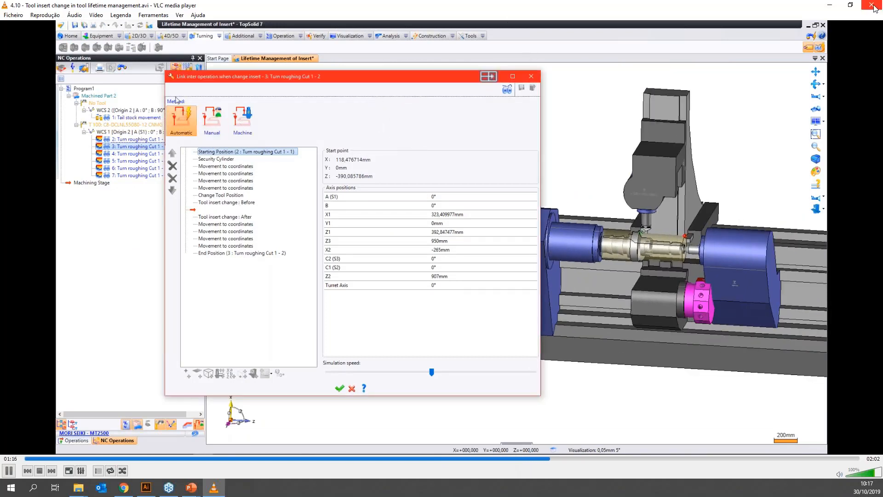
Step: Minimize the video player and advance the slide show to "Melhor marcação por cor de cenários incompatíveis"
{"action": "left_click", "coordinate": [829, 6]}
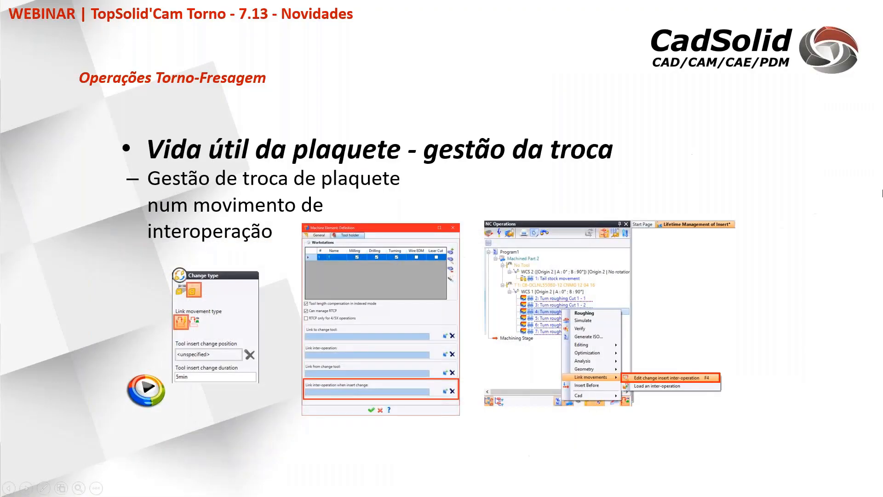
{"action": "left_click", "coordinate": [288, 198]}
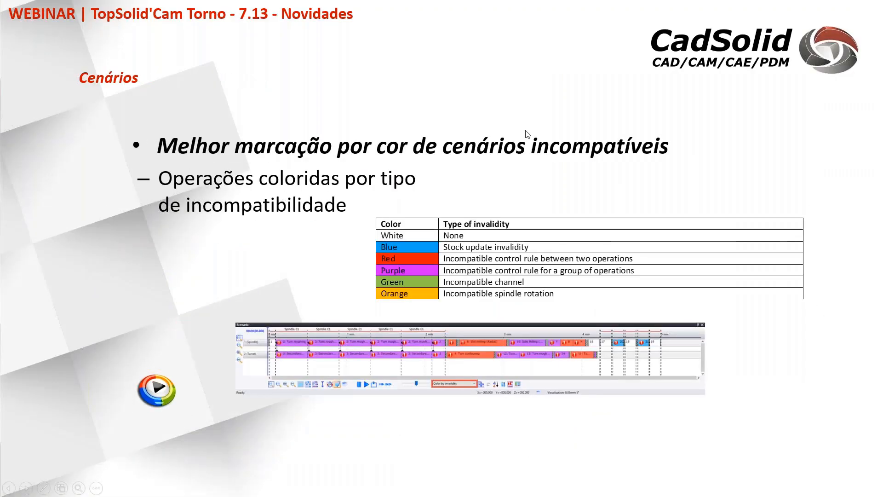
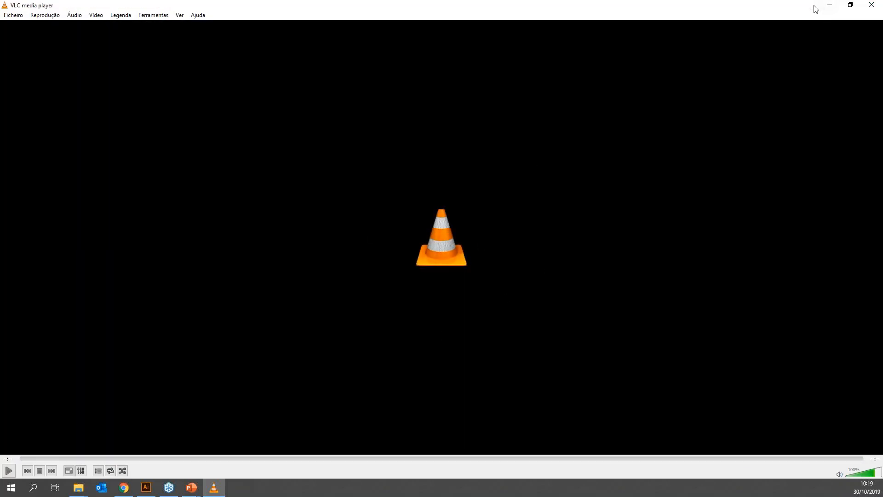
Step: Open the linked video "4.2 - Time delay on synchronization in the scenario.avi" from its slide and change its playback position
{"action": "double_click", "coordinate": [814, 7]}
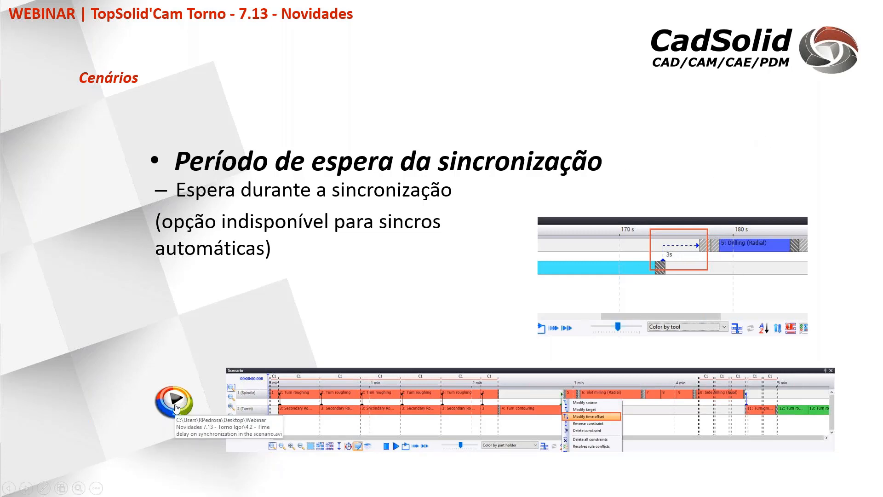
{"action": "left_click", "coordinate": [175, 407]}
{"action": "left_click", "coordinate": [473, 299]}
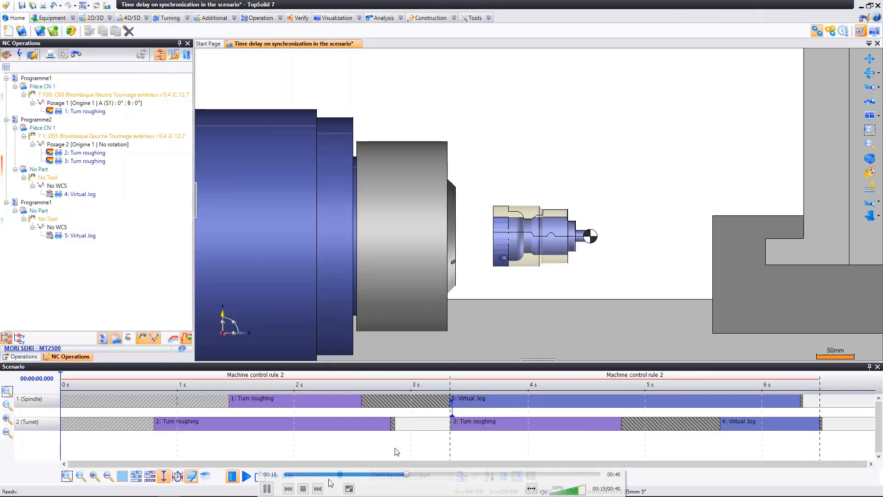
{"action": "left_click", "coordinate": [334, 475]}
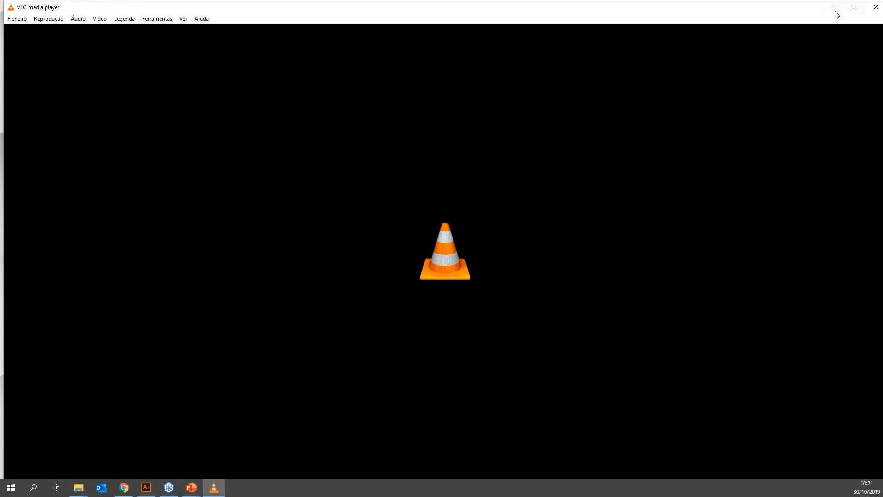
Step: Move the empty player window off the slide text and advance to the slide "Regras de controlo visível em cenários"
{"action": "left_click_drag", "start_coordinate": [778, 6], "coordinate": [778, 286]}
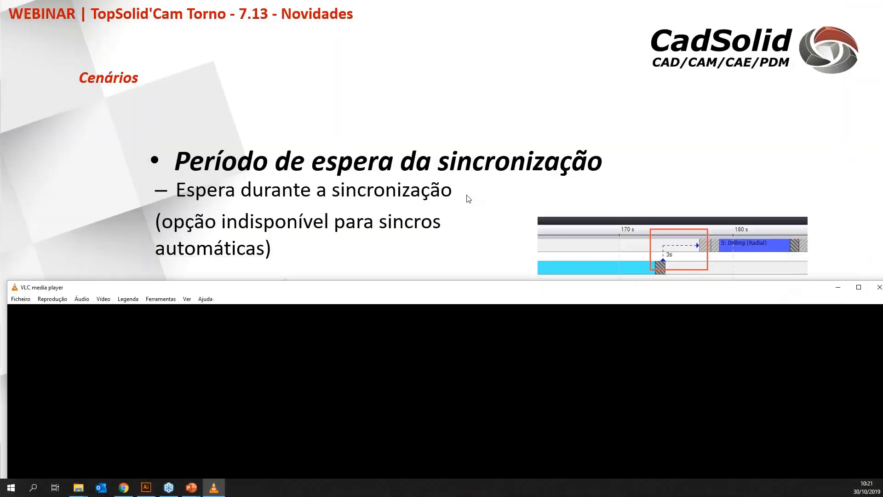
{"action": "left_click", "coordinate": [467, 198]}
{"action": "left_click", "coordinate": [267, 196]}
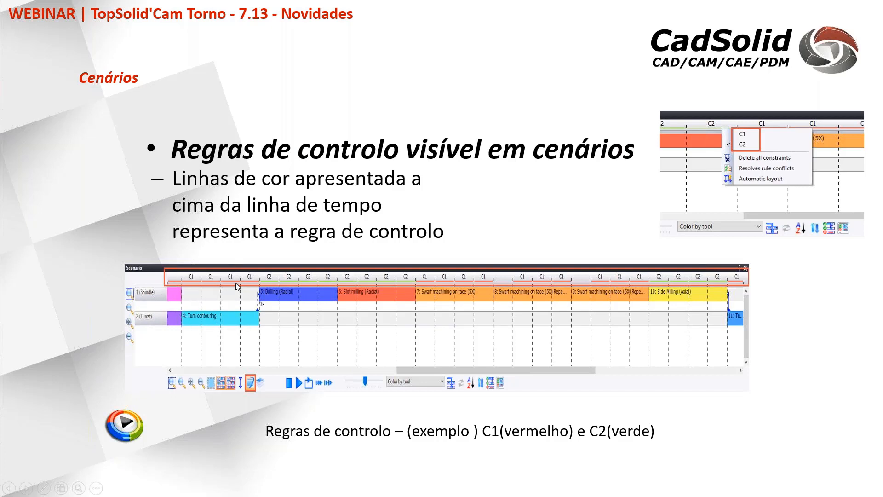
Step: Open the slide's linked video "4.3 - Control rules displayed in the scenario.avi", accepting the file security warning
{"action": "left_click", "coordinate": [129, 430]}
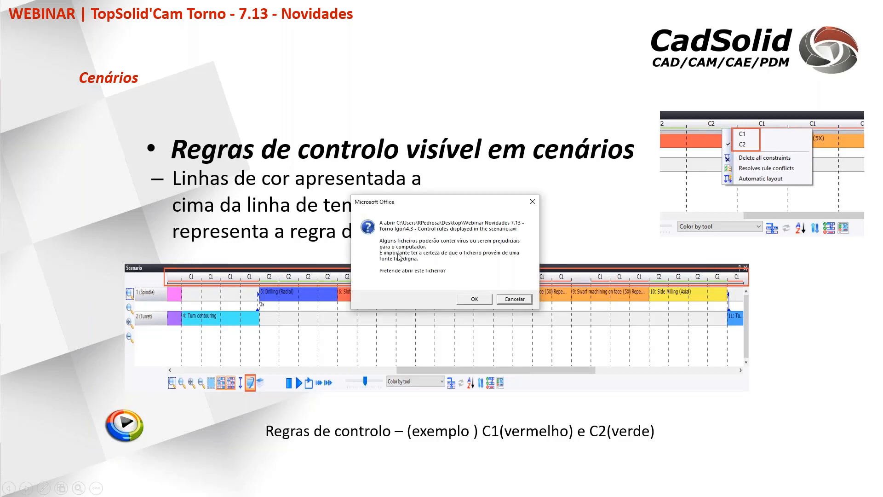
{"action": "left_click", "coordinate": [477, 300]}
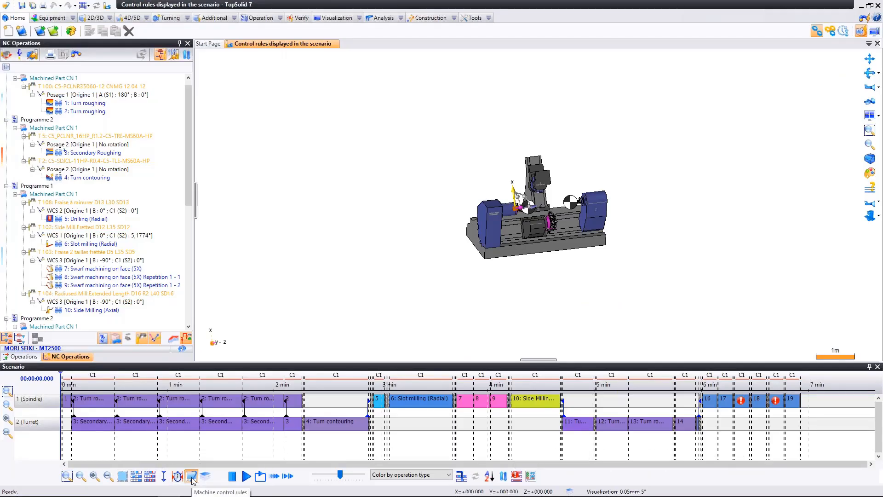
Step: Toggle the display of machine control rules off and back on above the scenario timeline
{"action": "left_click", "coordinate": [192, 478]}
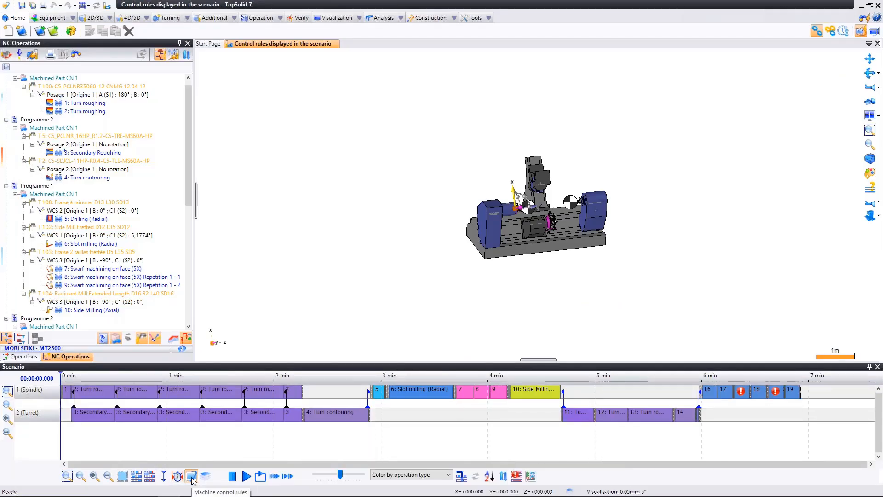
{"action": "left_click", "coordinate": [192, 479]}
{"action": "left_click", "coordinate": [192, 478]}
{"action": "left_click", "coordinate": [192, 479]}
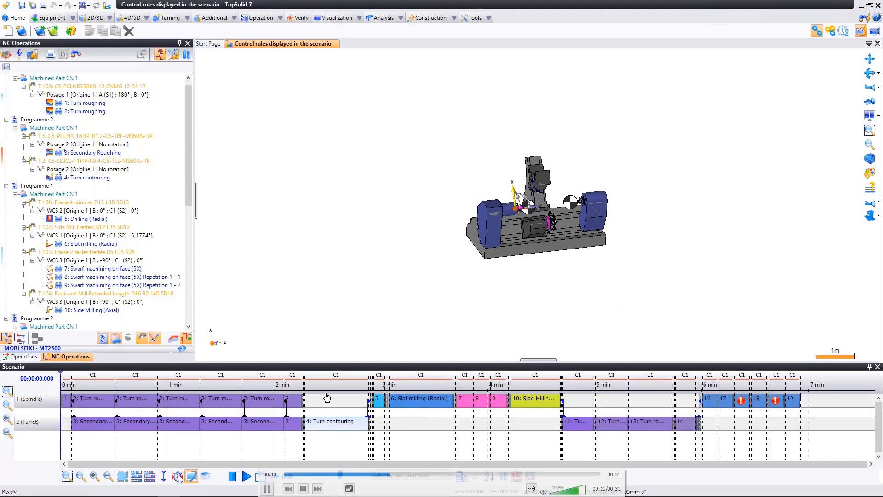
Step: Check which control rules can be chosen at several points of the scenario timeline, and return to the slide show
{"action": "right_click", "coordinate": [328, 384]}
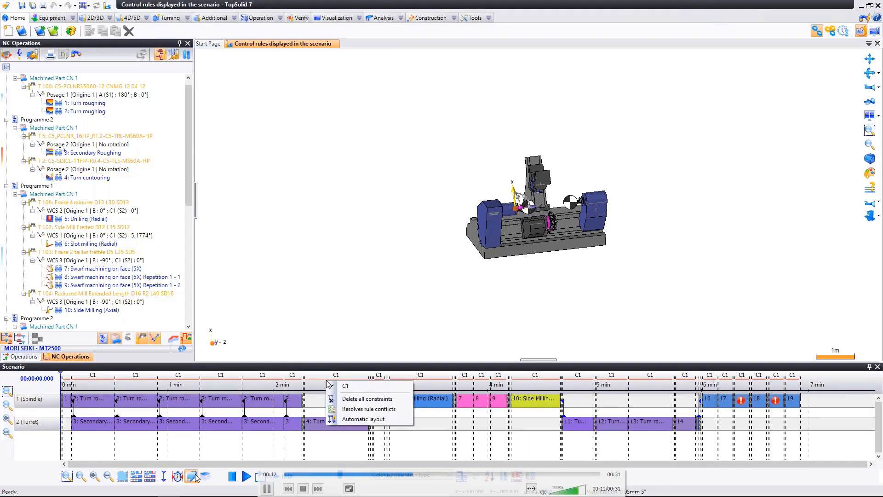
{"action": "right_click", "coordinate": [578, 383]}
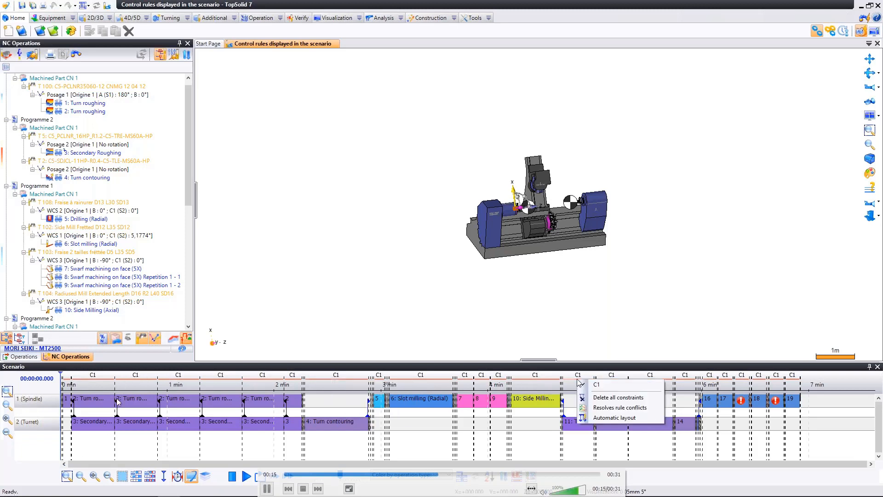
{"action": "right_click", "coordinate": [715, 383]}
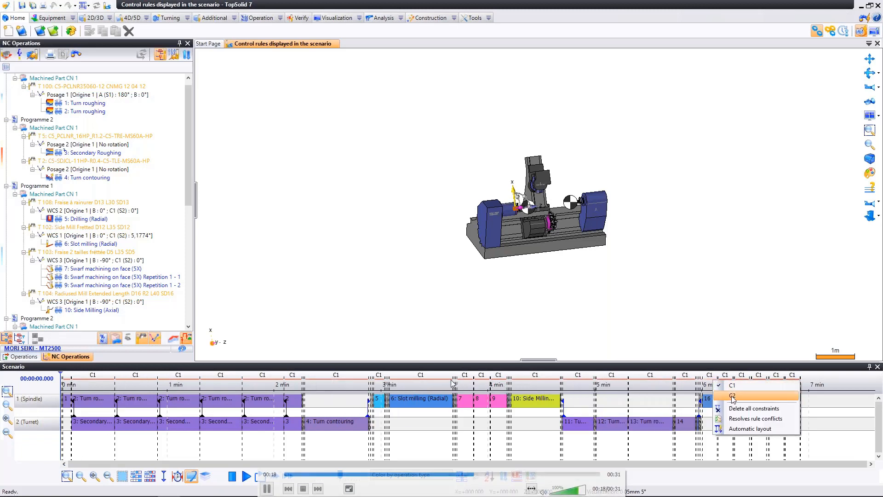
{"action": "left_click", "coordinate": [723, 354]}
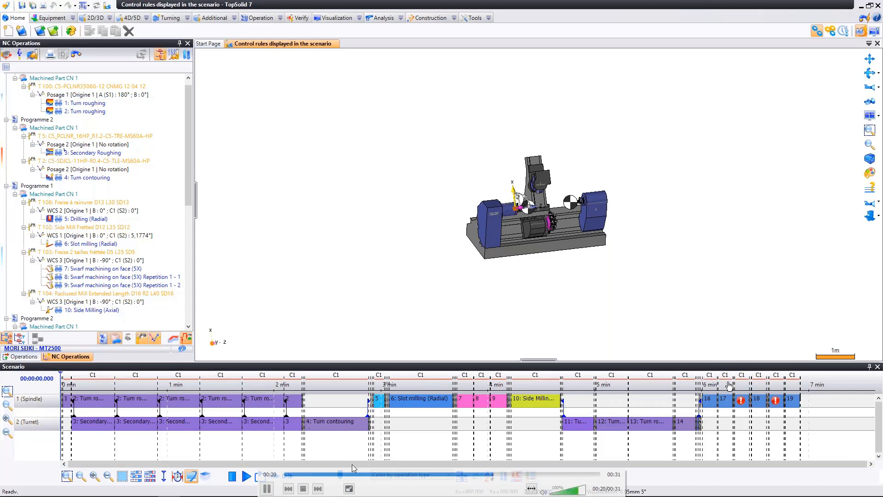
{"action": "right_click", "coordinate": [725, 384]}
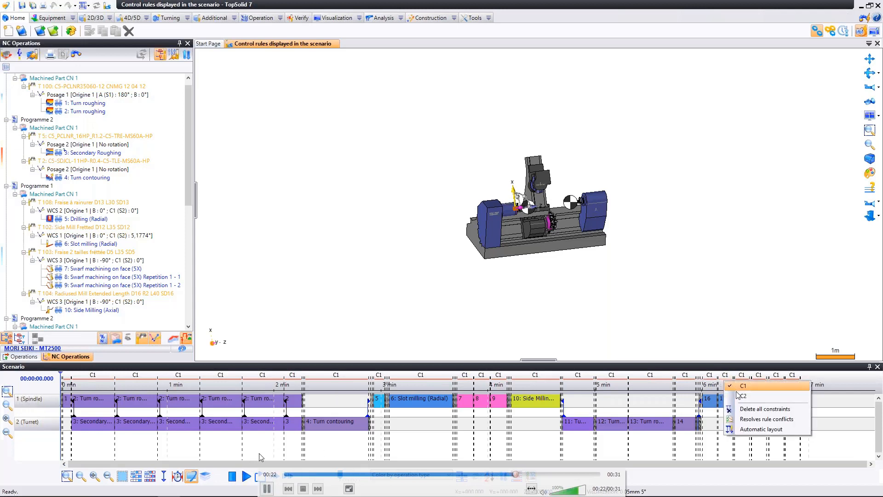
{"action": "right_click", "coordinate": [648, 381]}
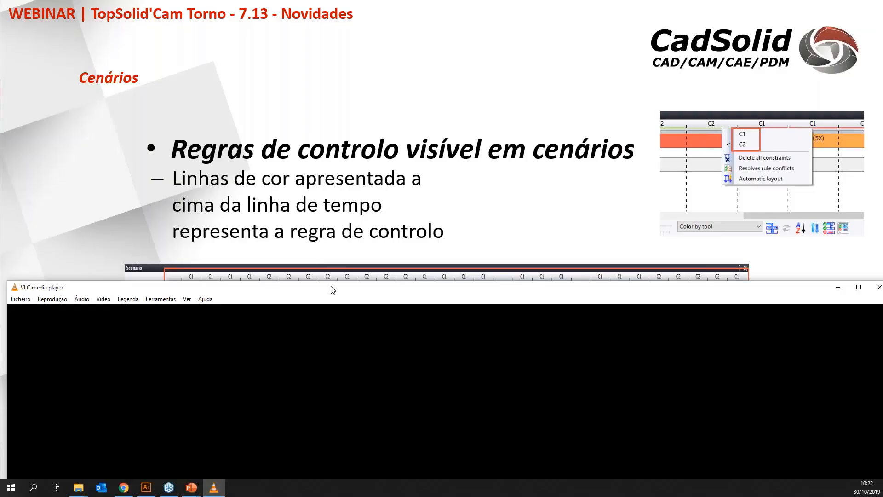
{"action": "left_click", "coordinate": [329, 205]}
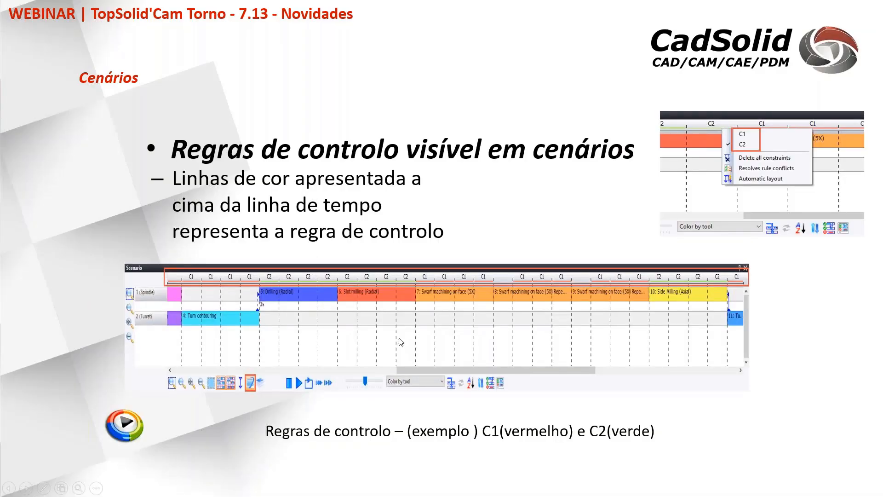